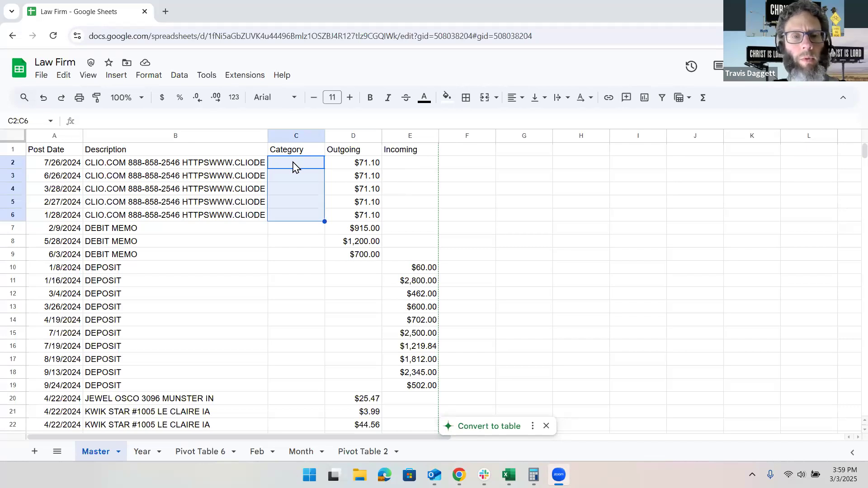
left_click(294, 166)
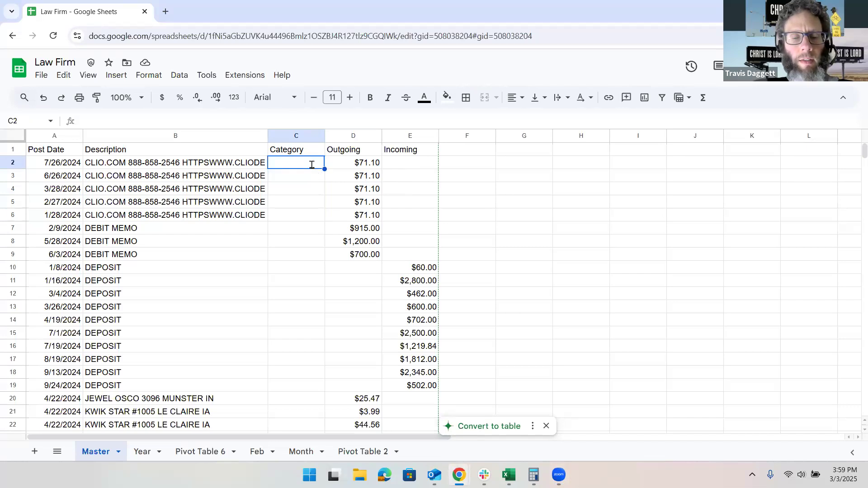
type("Merchant fees")
key("Return")
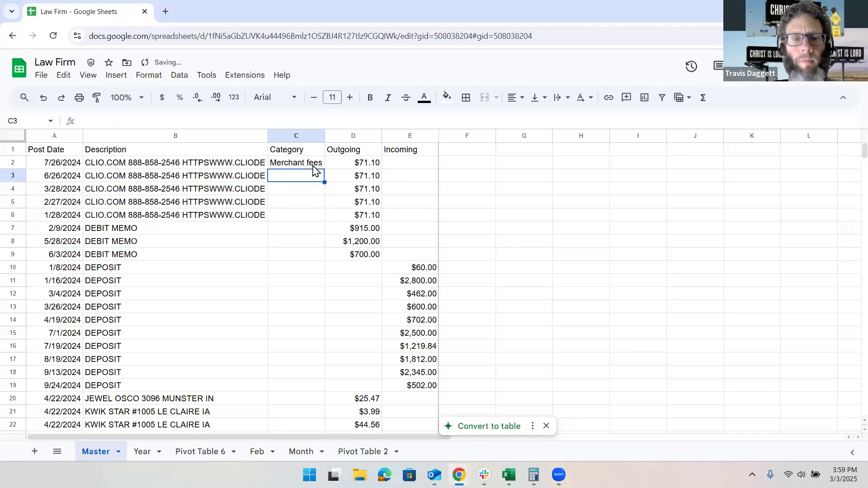
left_click(313, 166)
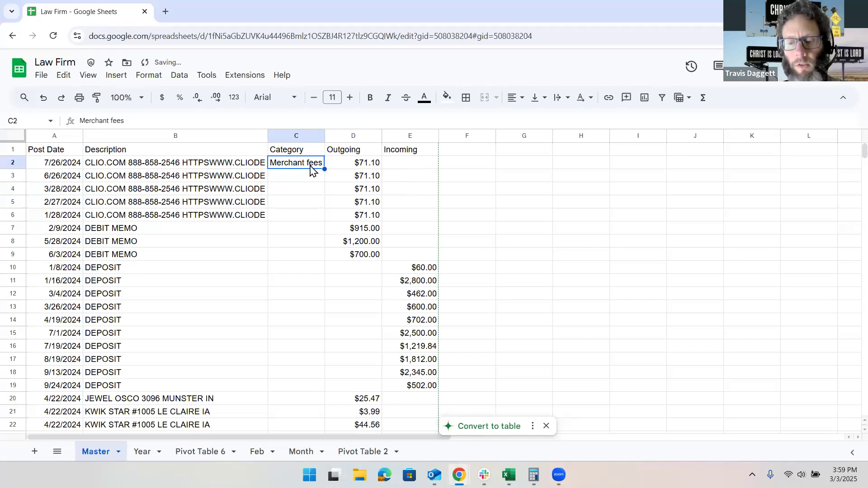
left_click(310, 220, "shift")
type("D")
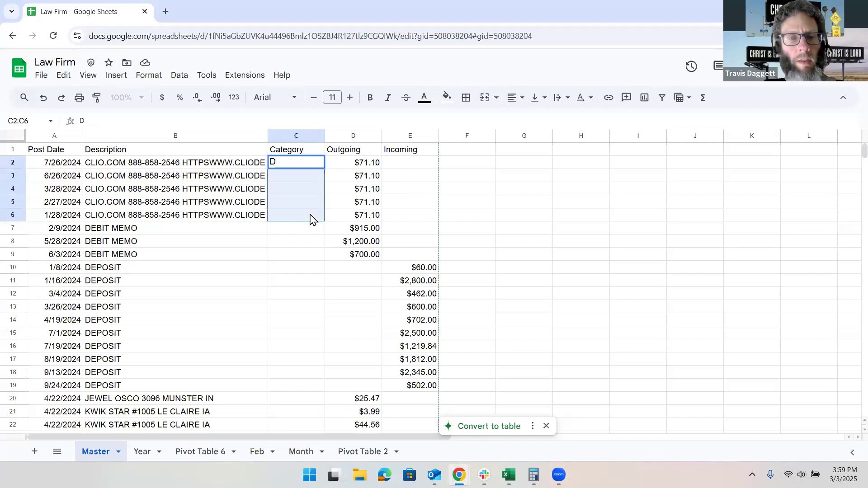
left_click(311, 218)
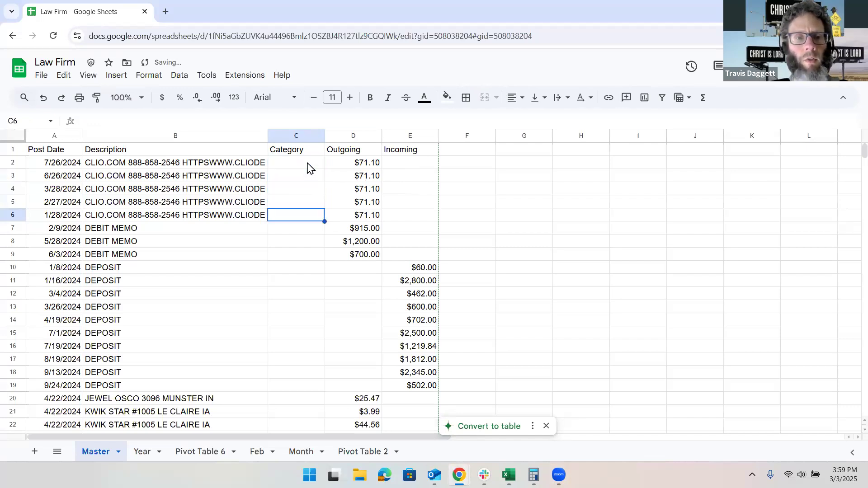
Enter the category "Merchant fees" in C2 and fill it down to C6 for all the CLIO.COM transactions
left_click(308, 164)
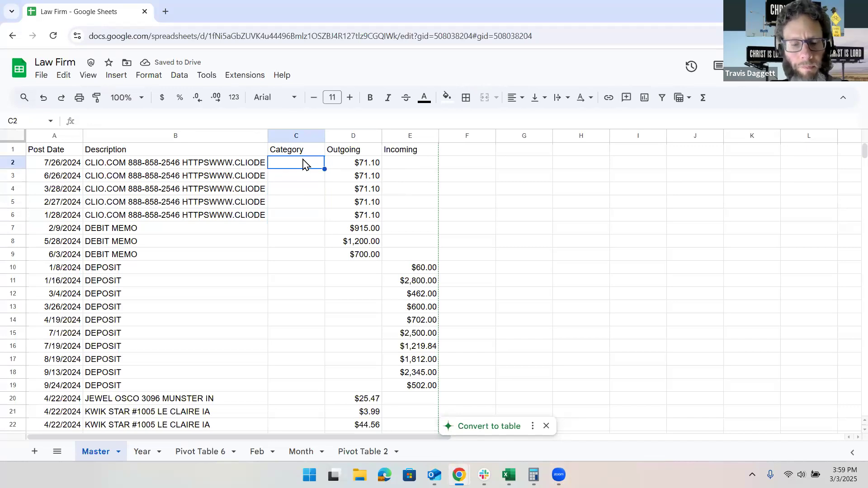
type("Merchant fees")
key("Return")
left_click(306, 165)
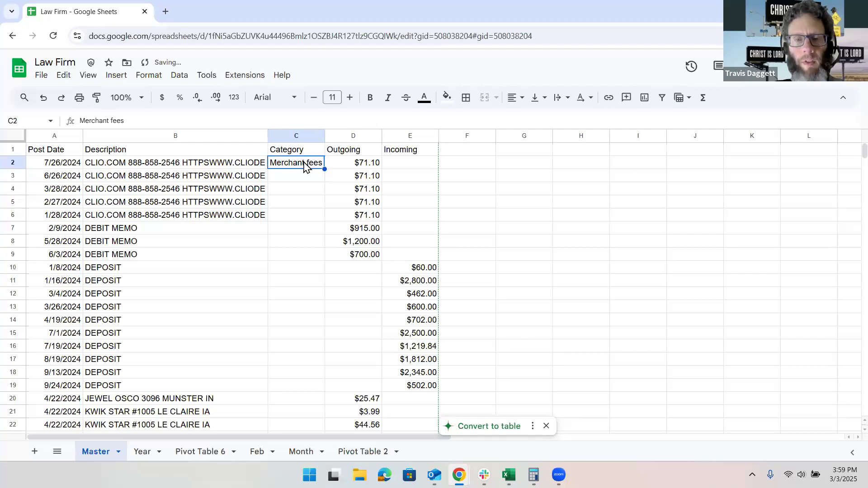
left_click(305, 220, "shift")
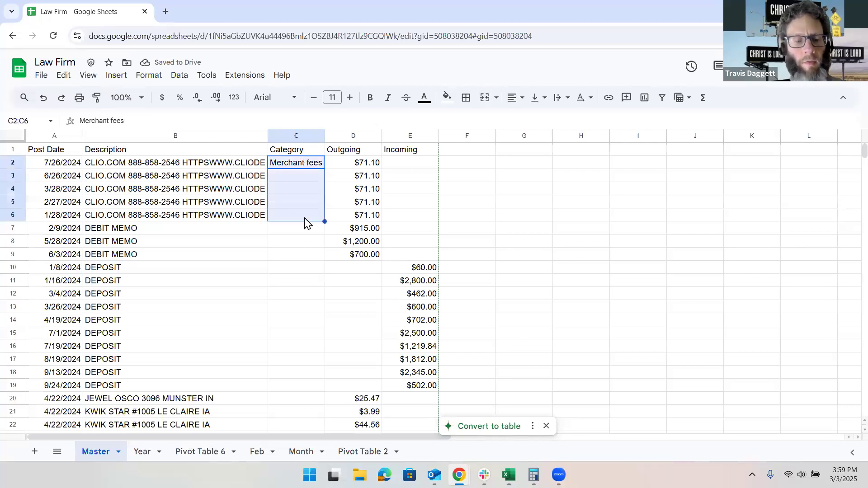
key("ctrl+d")
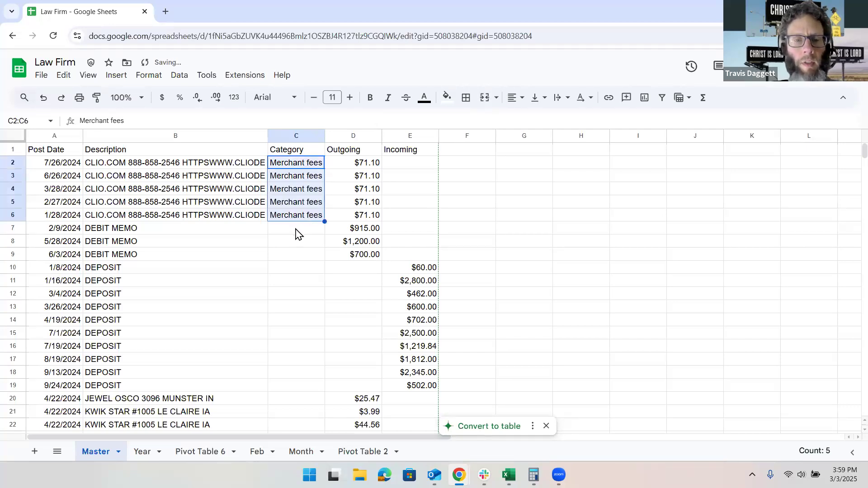
Categorize the DEBIT MEMO rows C7:C9 as "Uncategorized expense" and fit the Category column's width to its contents
left_click(295, 233)
type("Uncatego")
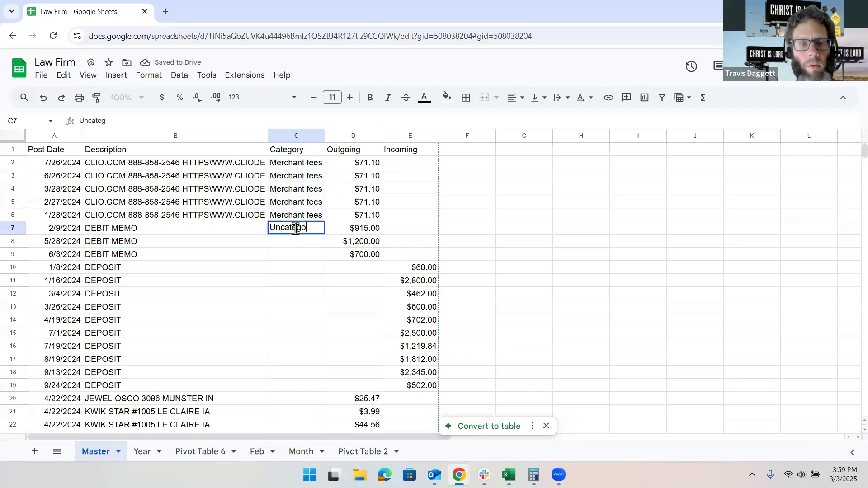
type("rized")
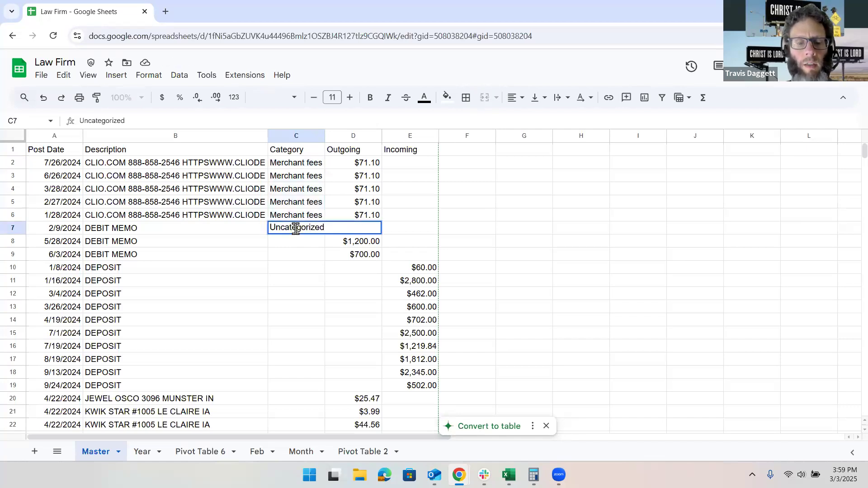
type(" expense")
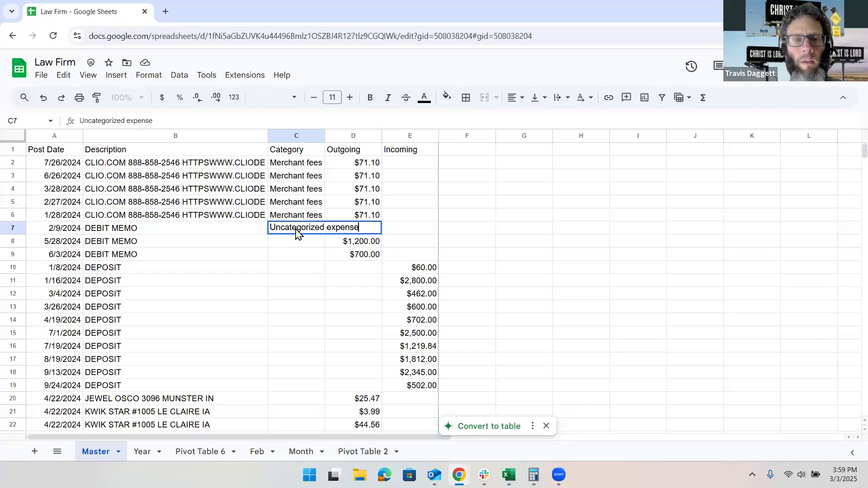
key("Return")
double_click(324, 136)
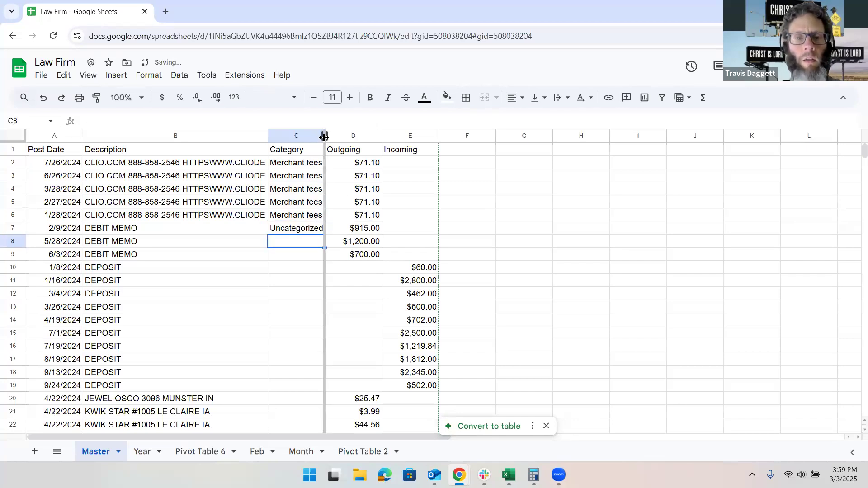
left_click(335, 231)
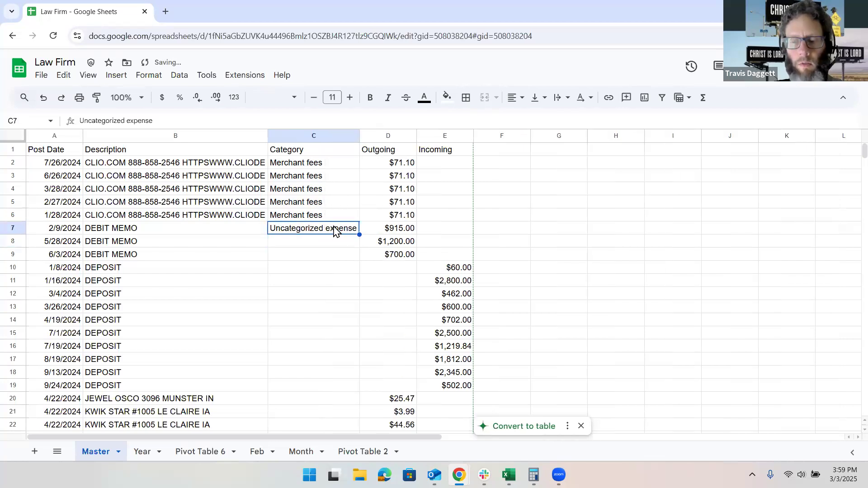
left_click(337, 257, "shift")
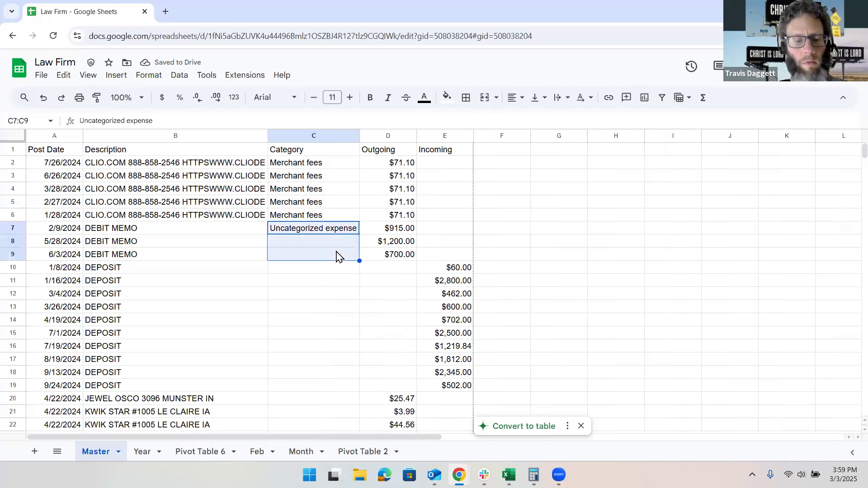
key("ctrl+d")
left_click(333, 270)
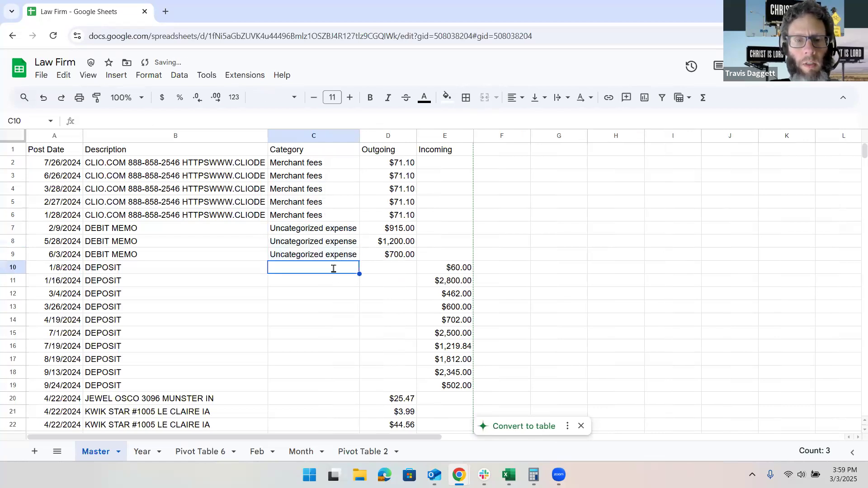
type("Sales")
key("Return")
left_click(334, 270)
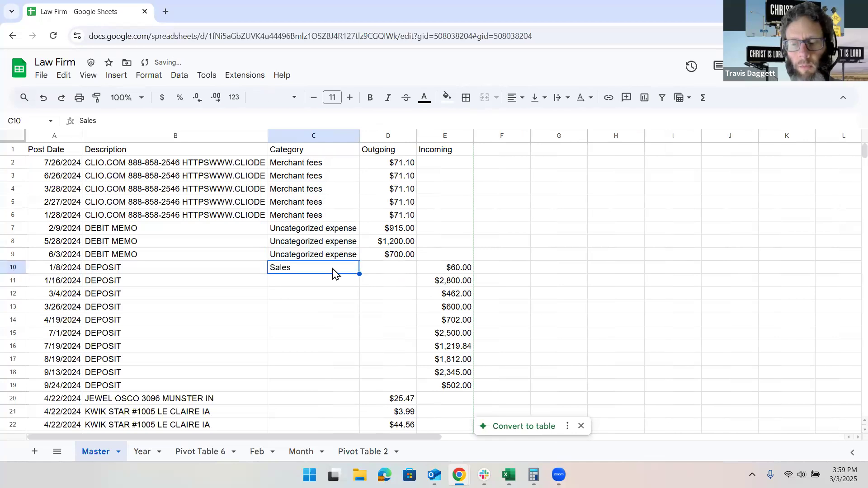
left_click(345, 389, "shift")
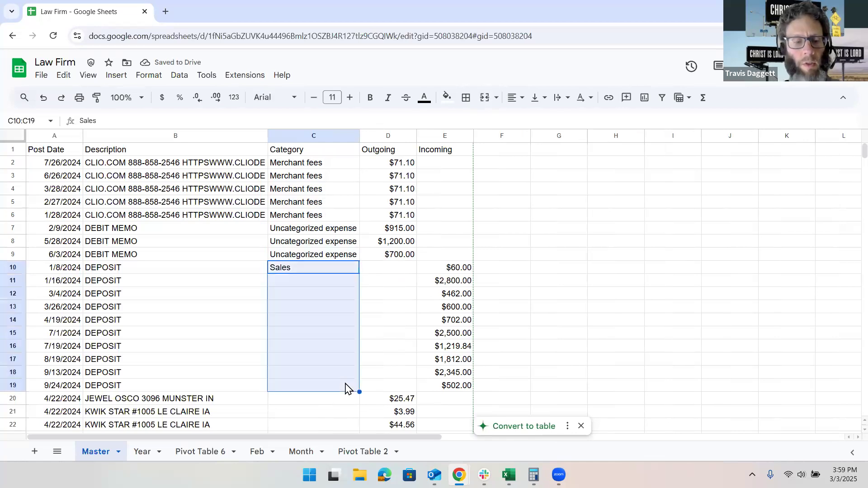
type("D")
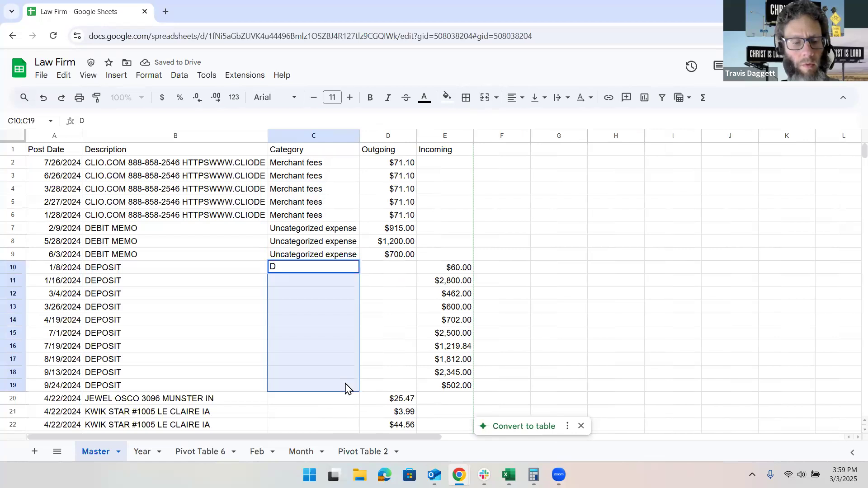
key("BackSpace")
left_click(347, 388)
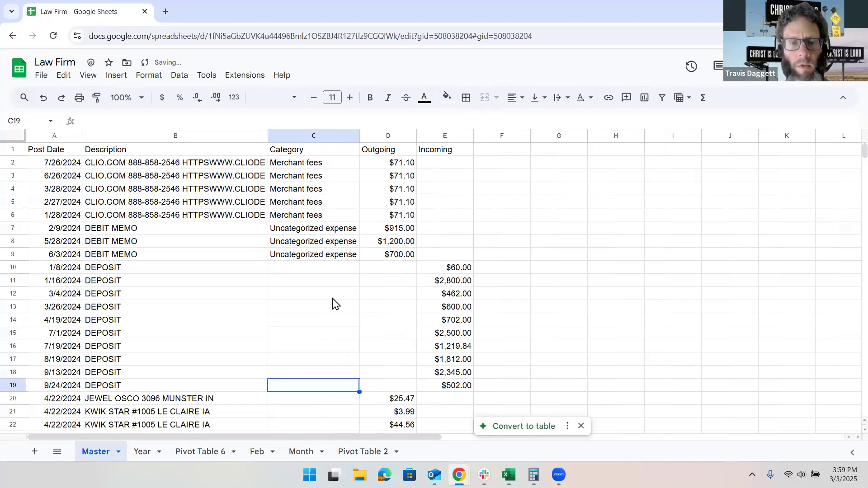
Enter the category "Sales" in C10 and fill it down to C19 for all the DEPOSIT rows
left_click(322, 268)
type("Sales")
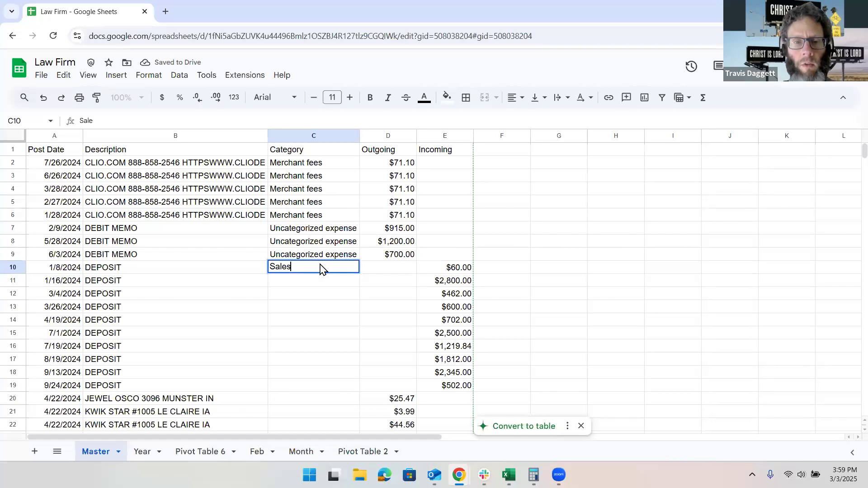
key("Return")
left_click(321, 267)
left_click_drag(359, 273, 357, 389)
Enter the category "Gas" in C20 and fill it down to C22 for the JEWEL OSCO and KWIK STAR rows
scroll(357, 389, "down", 3)
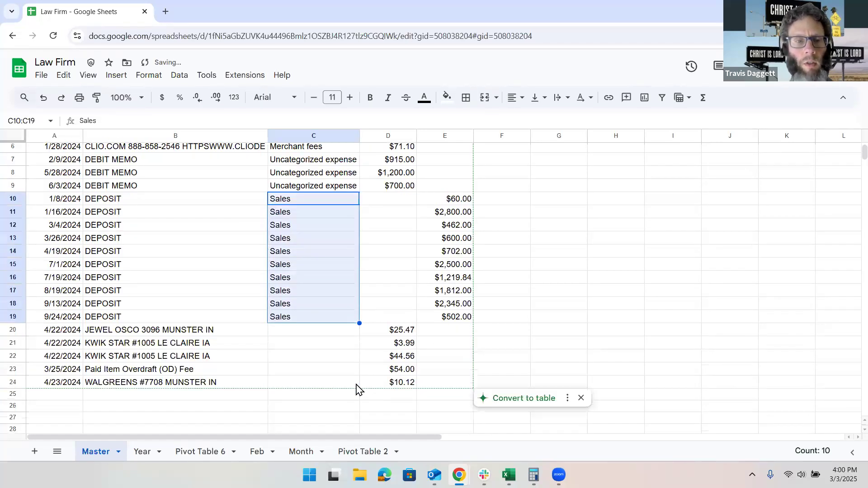
left_click(307, 275)
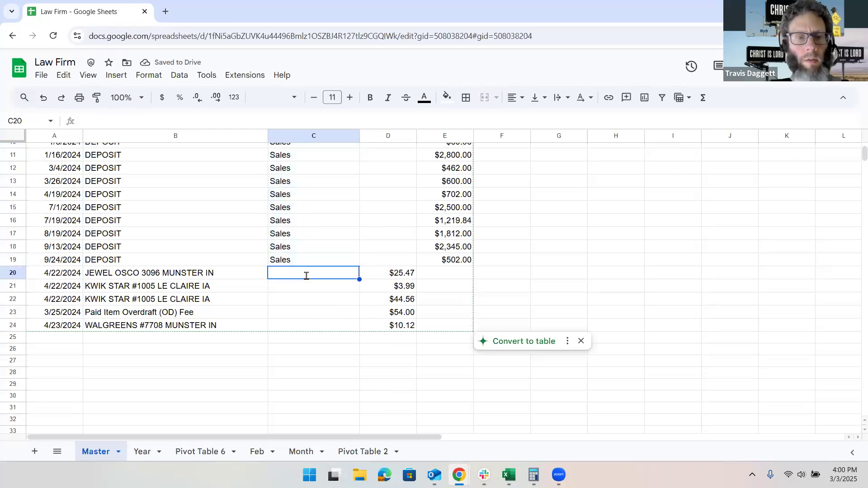
type("Ga")
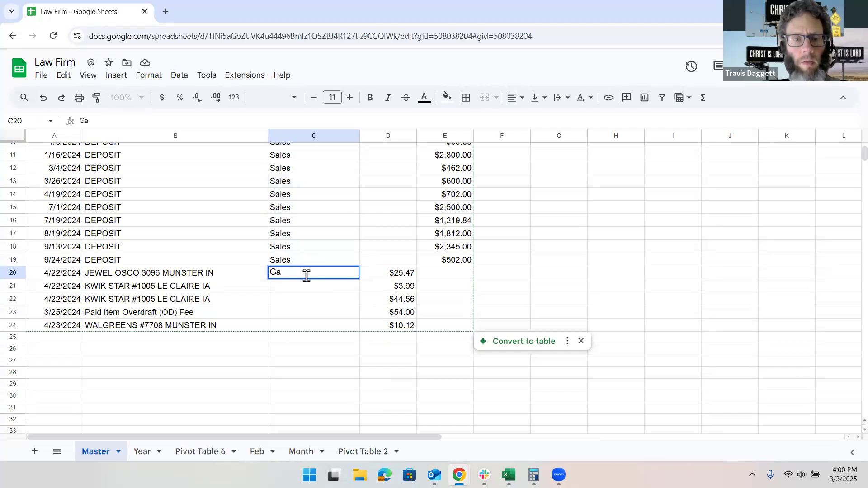
type("s")
key("Return")
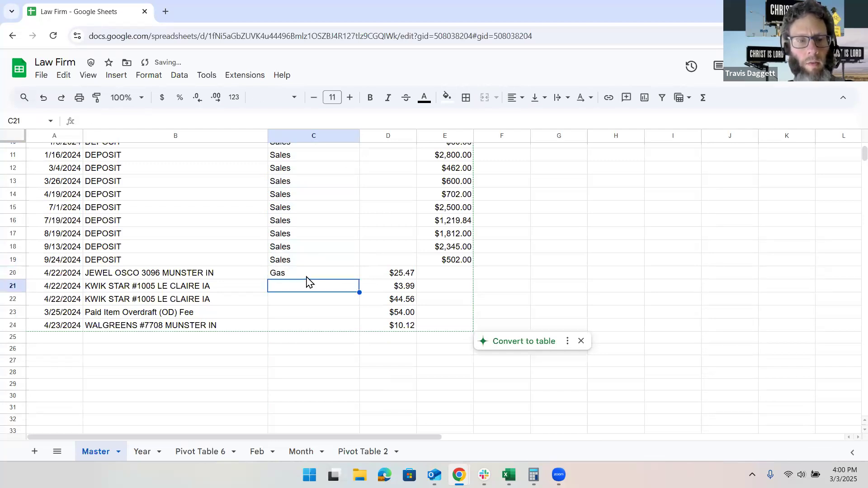
left_click(334, 276)
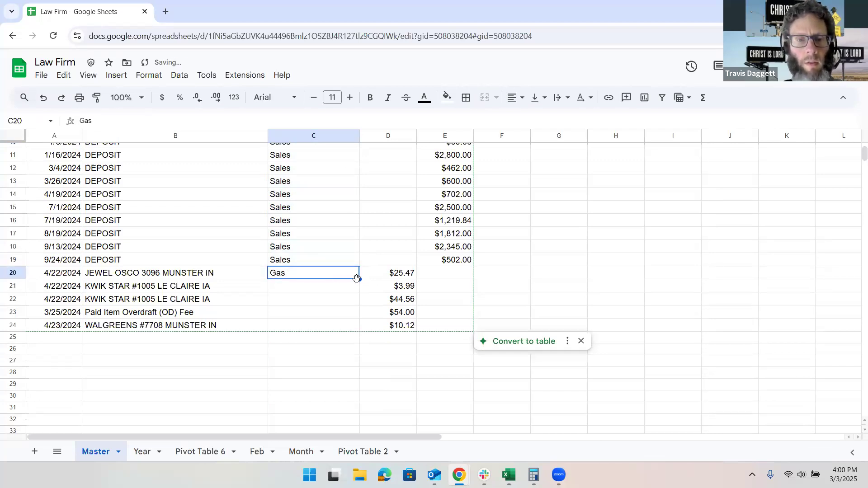
left_click_drag(360, 280, 356, 303)
Categorize the overdraft fee in C23 as "Bank charge" and the WALGREENS purchase in C24 as "Office supplies"
left_click(343, 317)
type("Bank charge")
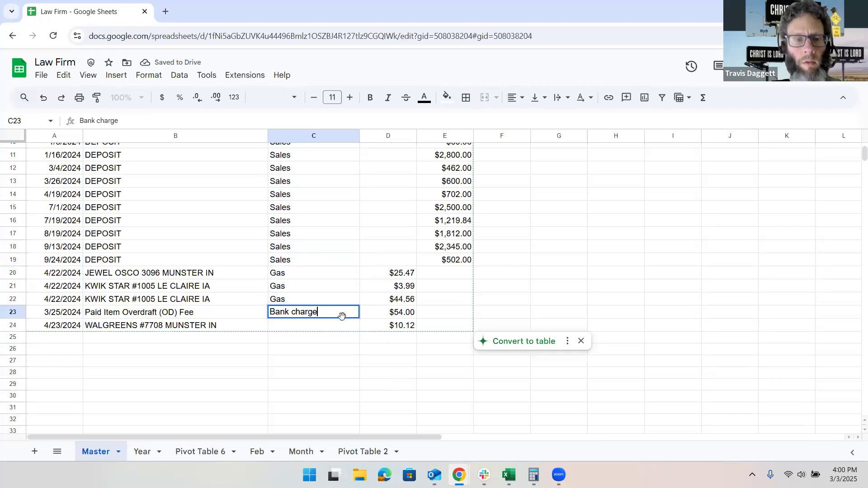
key("Return")
type("O")
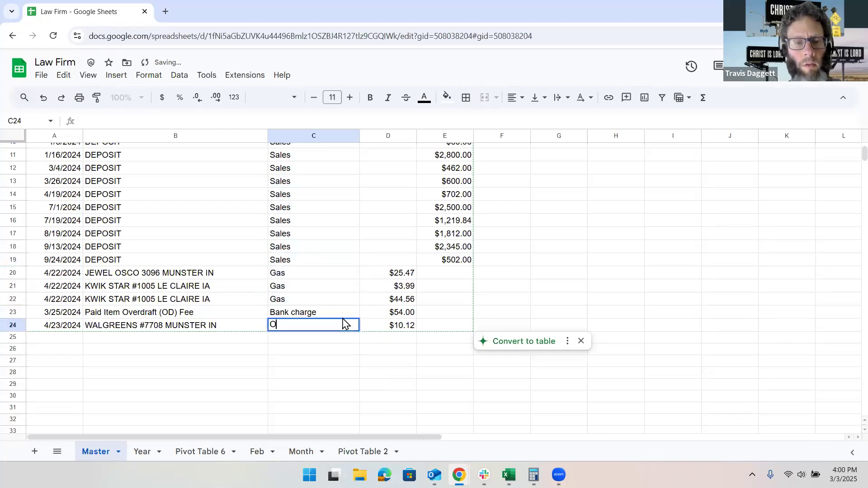
type("ffice suppl")
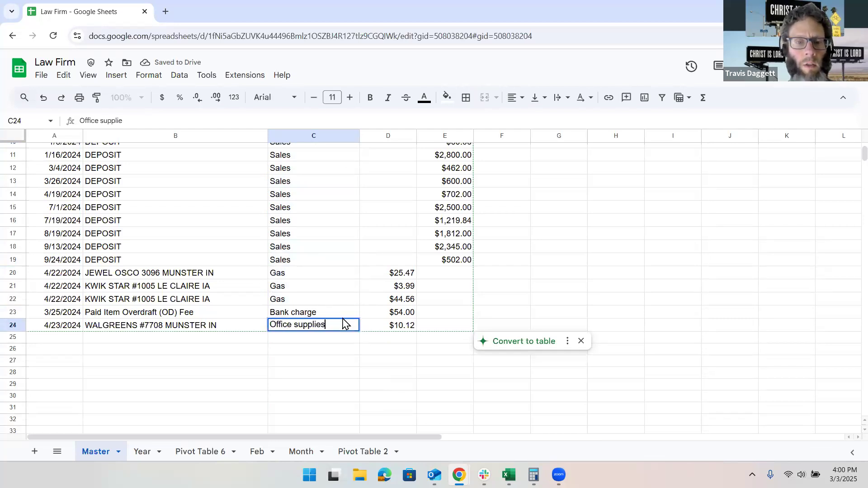
type("ies")
key("Return")
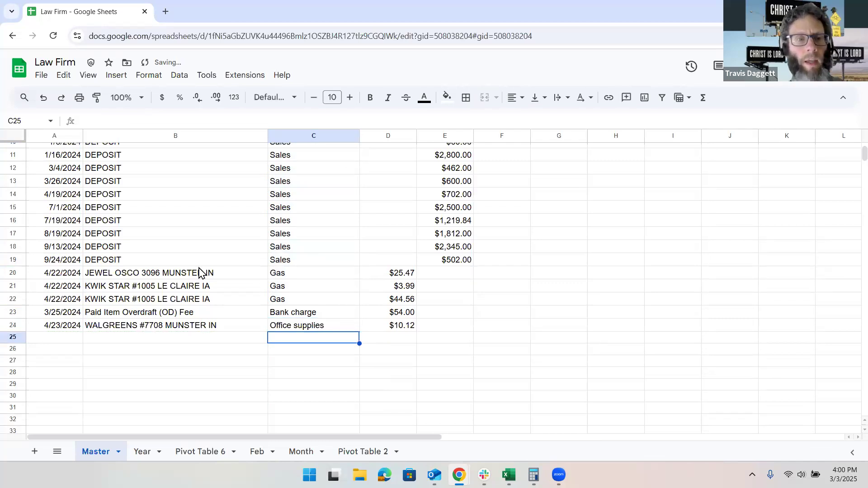
Create a pivot table on a new sheet from the Master data range A1:E25
scroll(208, 296, "up", 4)
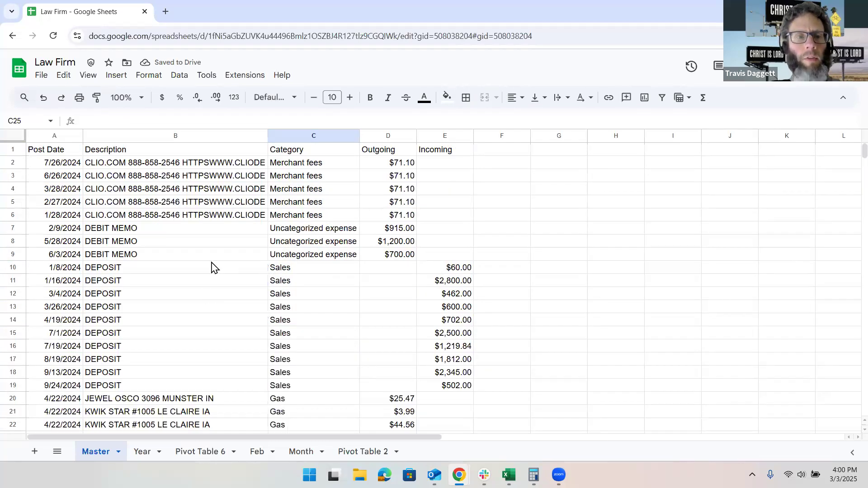
left_click(118, 82)
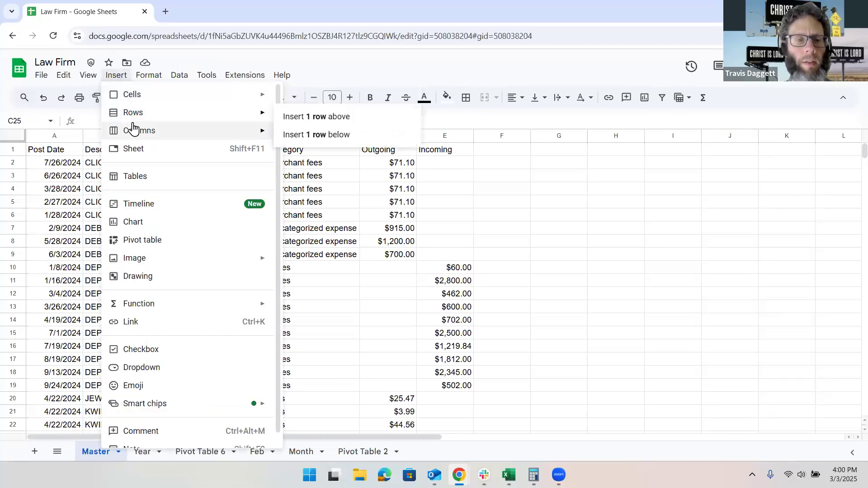
left_click(186, 241)
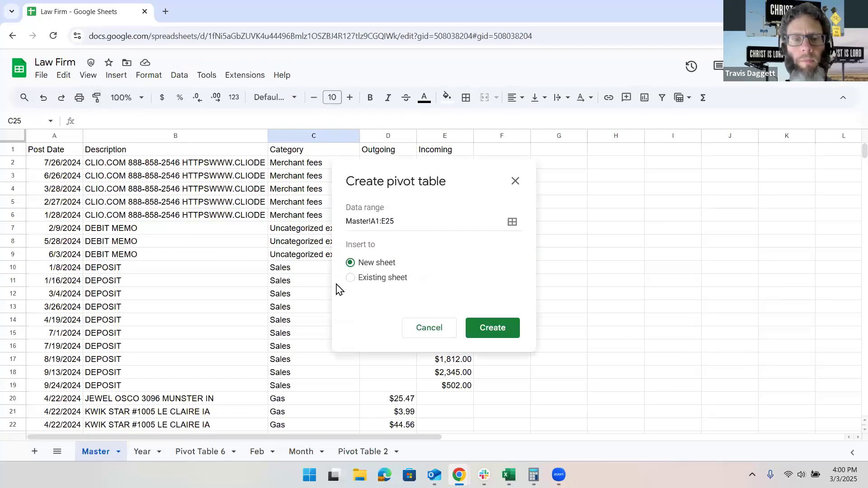
left_click(491, 334)
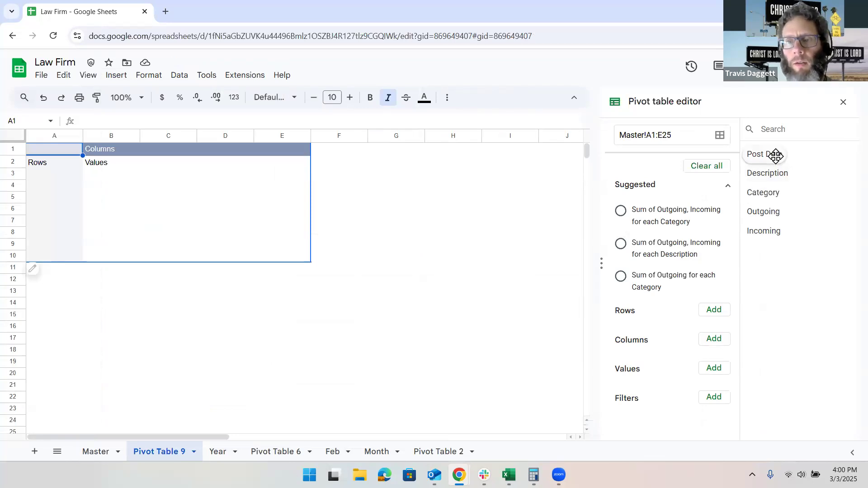
Add Post Date and then Category as row fields of the pivot table
left_click_drag(776, 156, 715, 315)
left_click(714, 312)
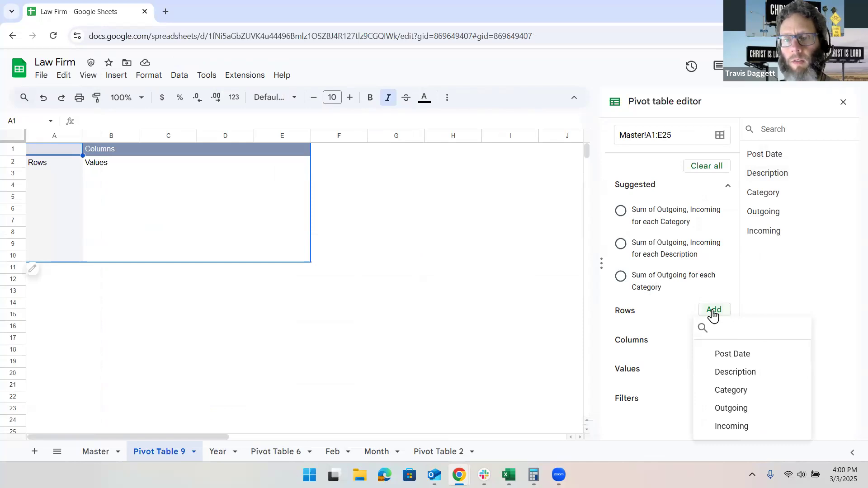
left_click(713, 312)
left_click(713, 311)
left_click(713, 312)
left_click(713, 312)
left_click(737, 355)
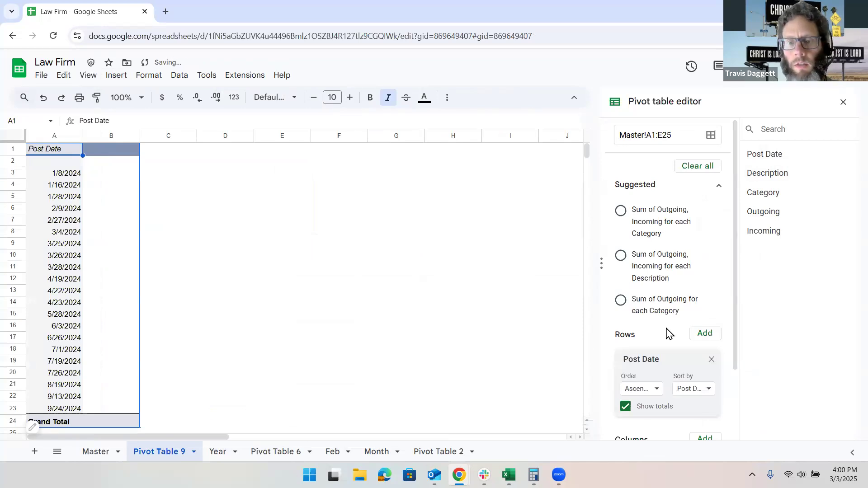
scroll(668, 335, "down", 2)
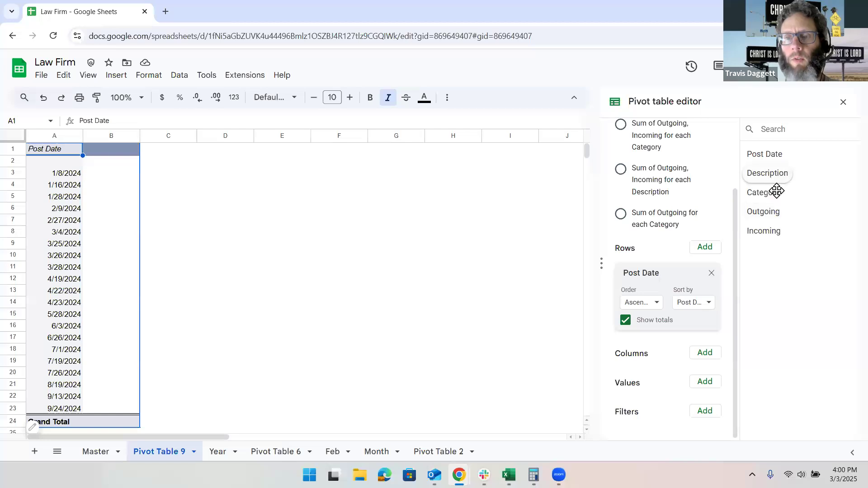
left_click_drag(775, 191, 640, 346)
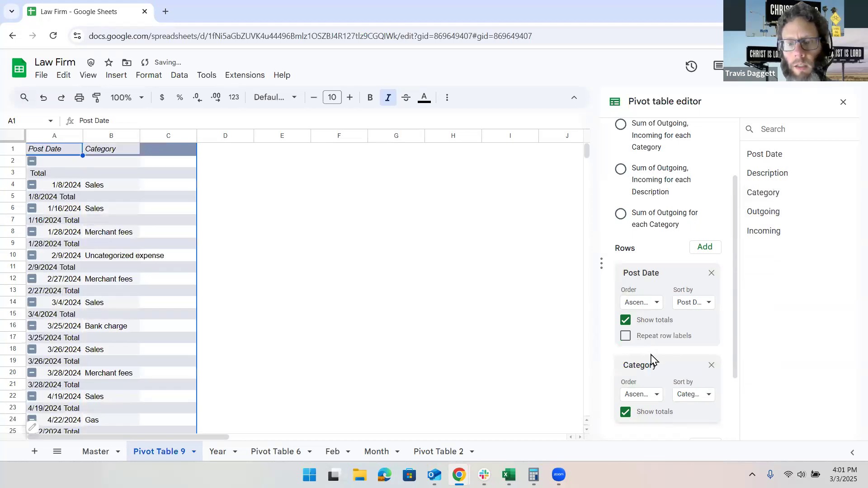
Add Outgoing and Incoming as column fields of the pivot table
scroll(683, 303, "down", 2)
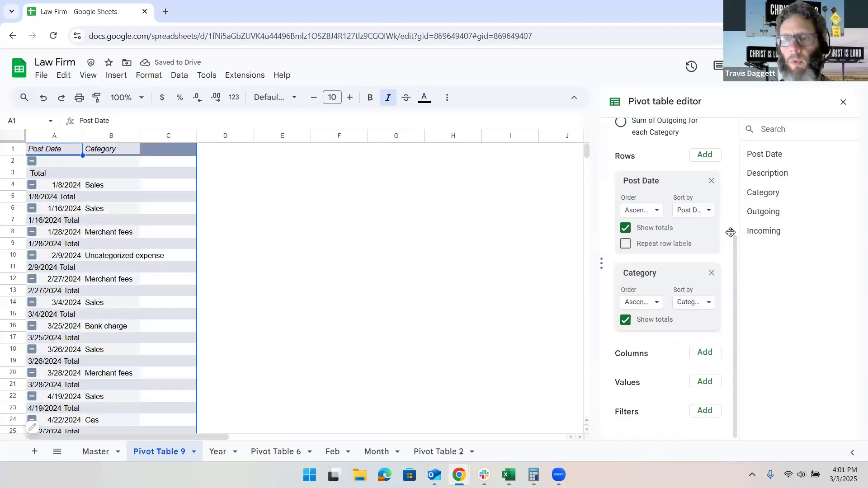
left_click_drag(773, 212, 648, 377)
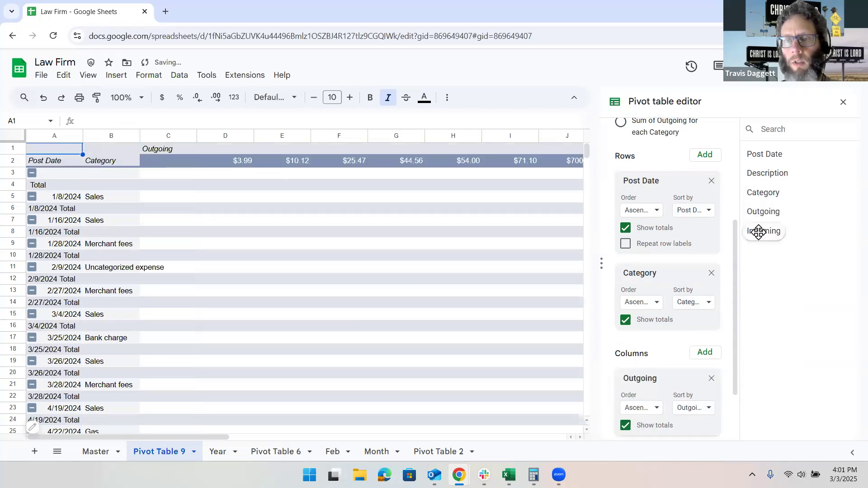
scroll(663, 291, "down", 2)
left_click_drag(759, 234, 631, 376)
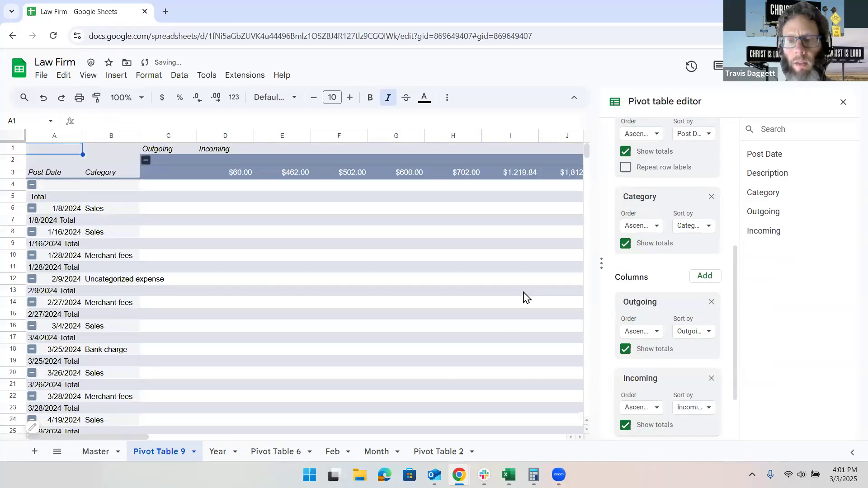
Add Outgoing as a value field of the pivot table, summarized by SUM
scroll(674, 315, "down", 2)
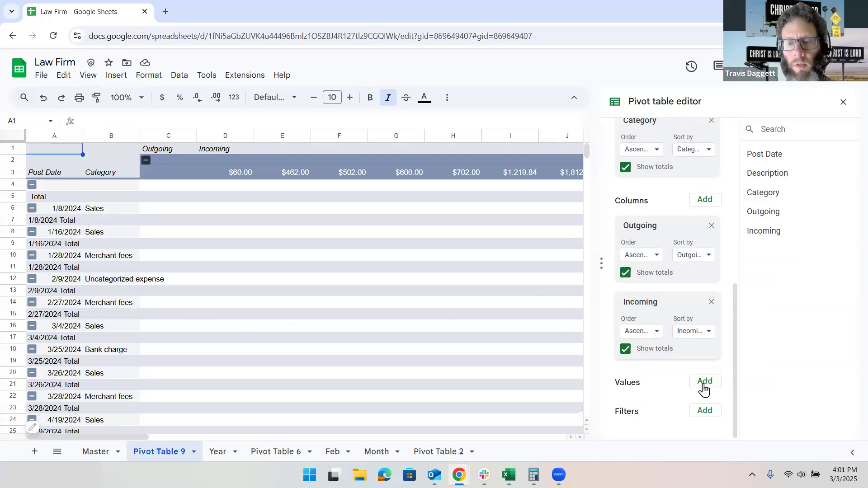
left_click(704, 383)
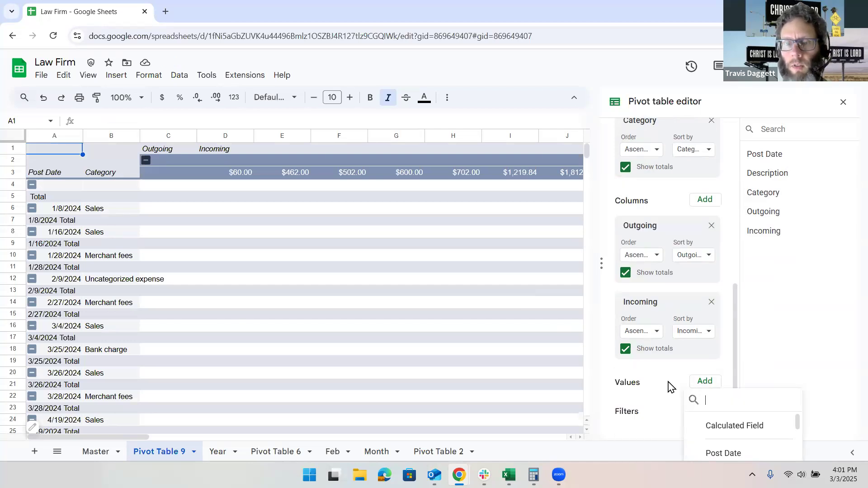
left_click(644, 337)
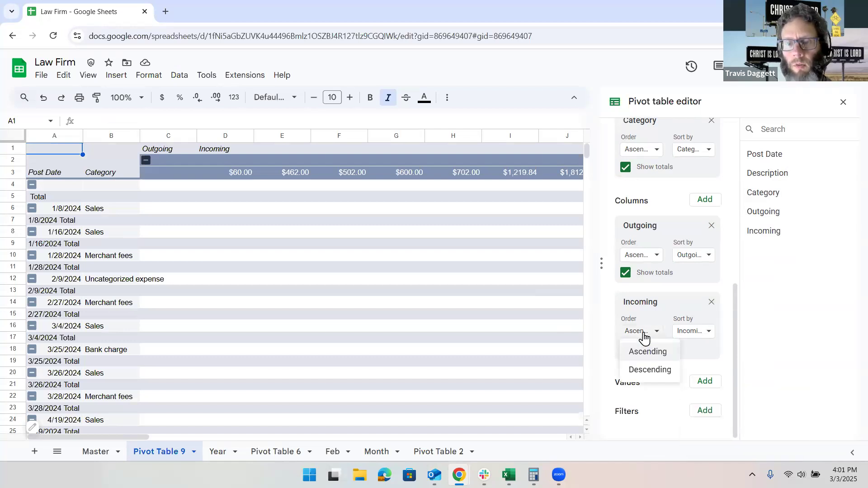
left_click(703, 388)
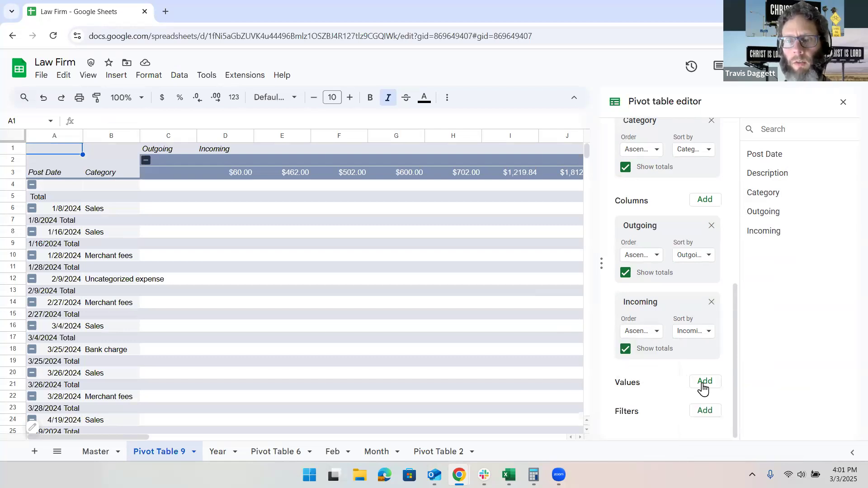
left_click(704, 385)
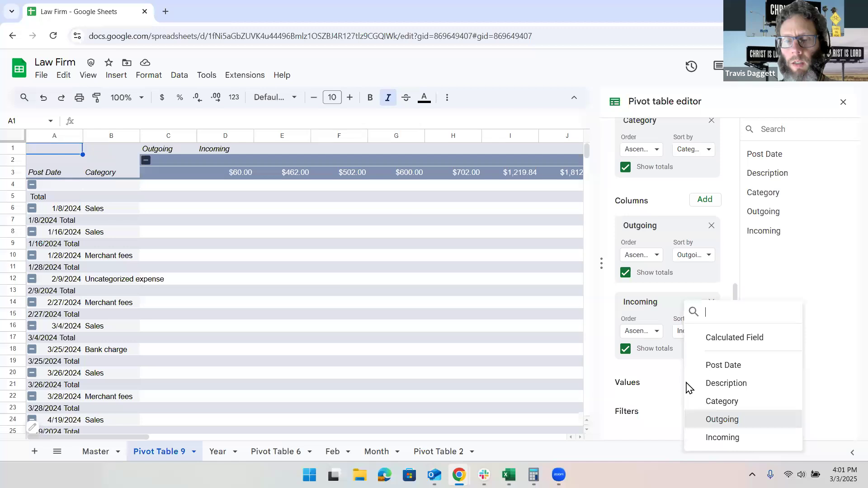
left_click(722, 419)
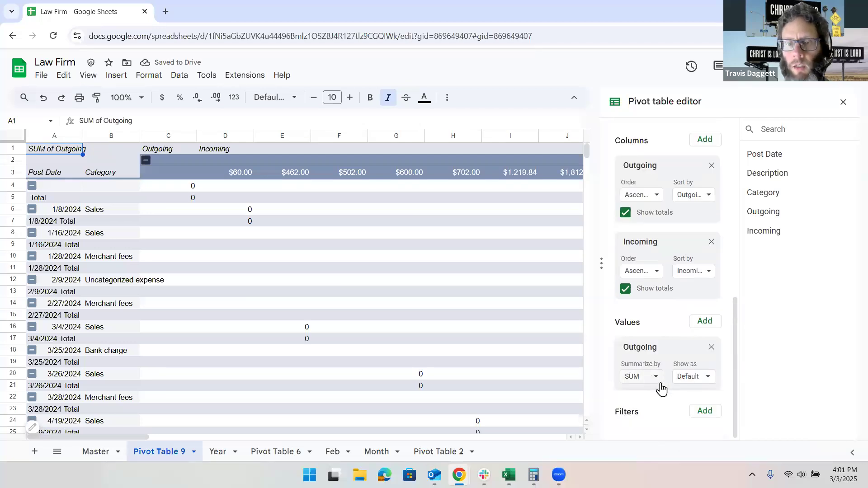
Remove the Outgoing and Incoming fields from the pivot table's columns
scroll(661, 388, "up", 2)
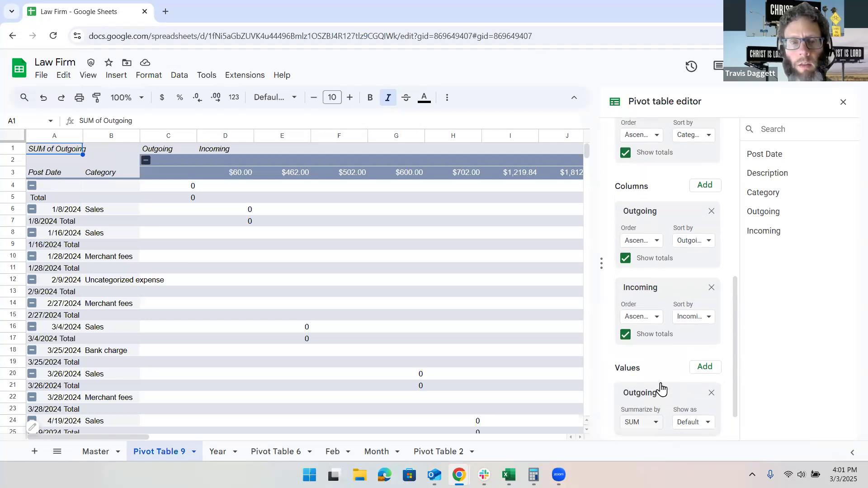
left_click(712, 212)
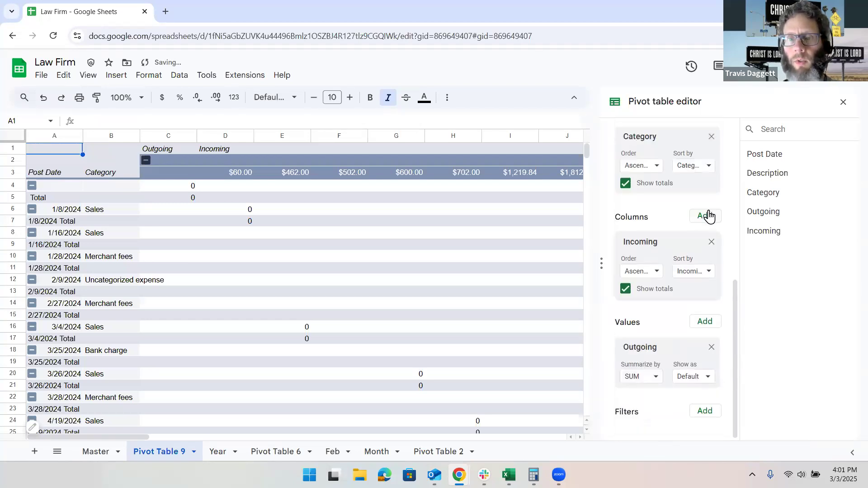
left_click(710, 243)
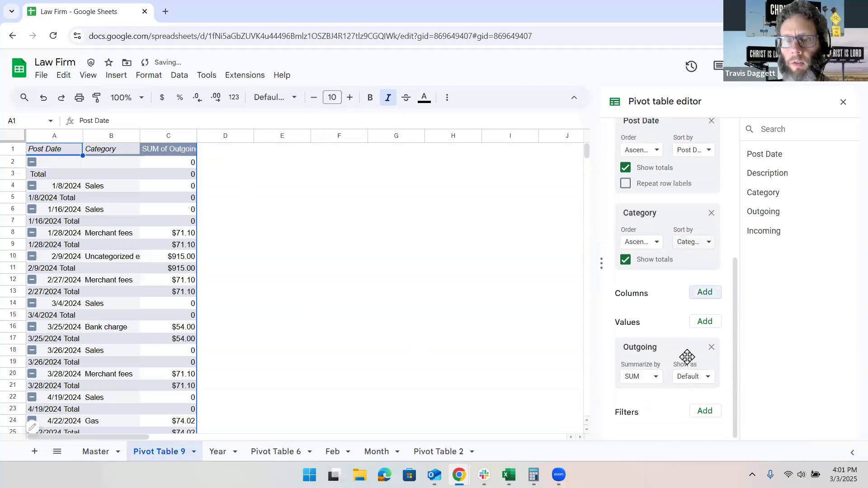
Add Incoming as a second value field of the pivot table and summarize it by SUM
left_click_drag(764, 230, 644, 397)
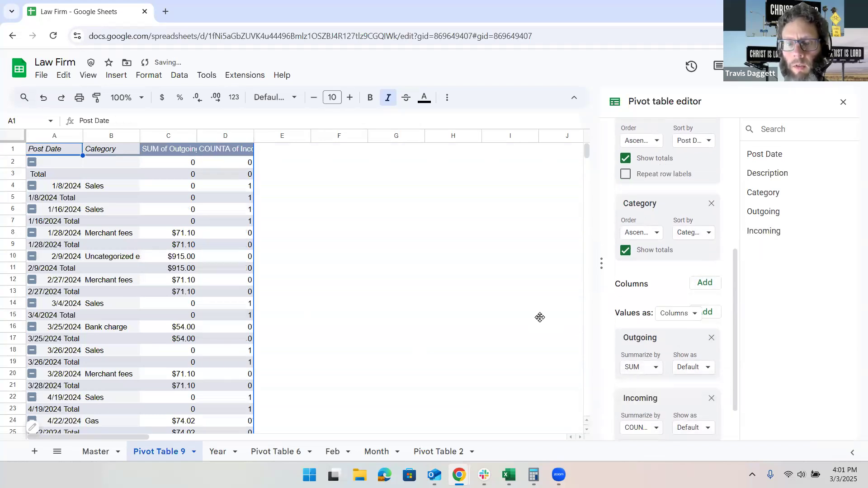
scroll(659, 393, "down", 1)
left_click(655, 385)
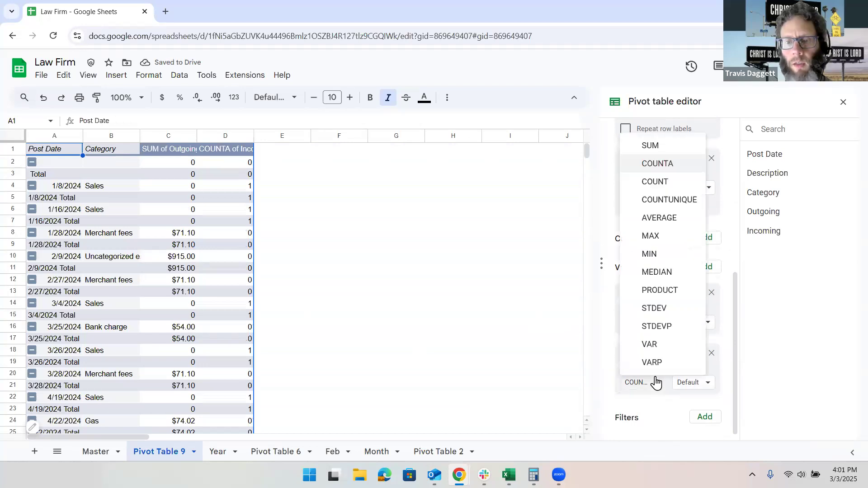
left_click(650, 146)
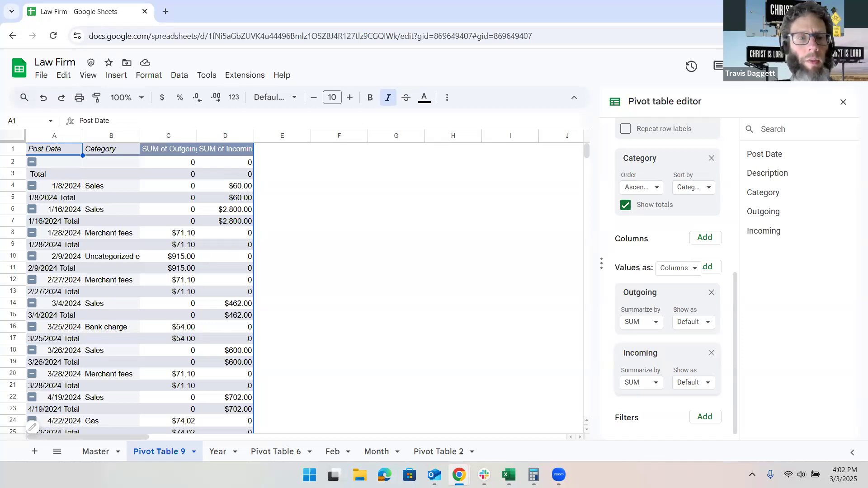
left_click(168, 280)
left_click(57, 170)
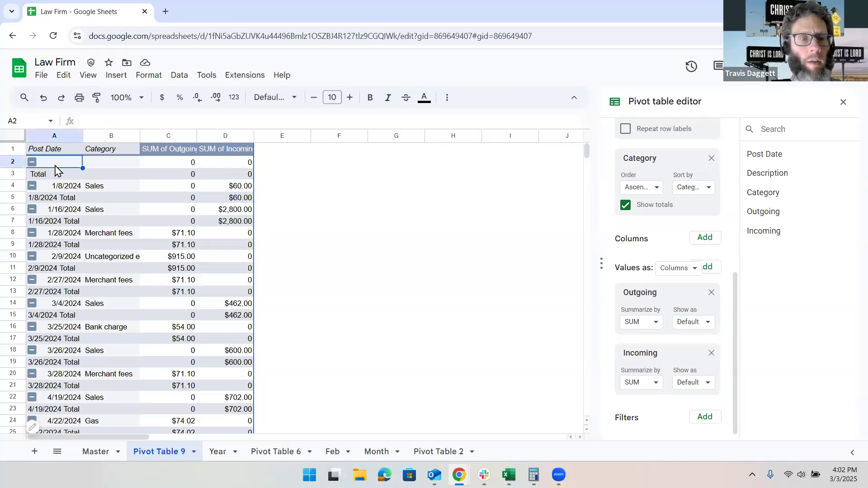
scroll(58, 291, "down", 7)
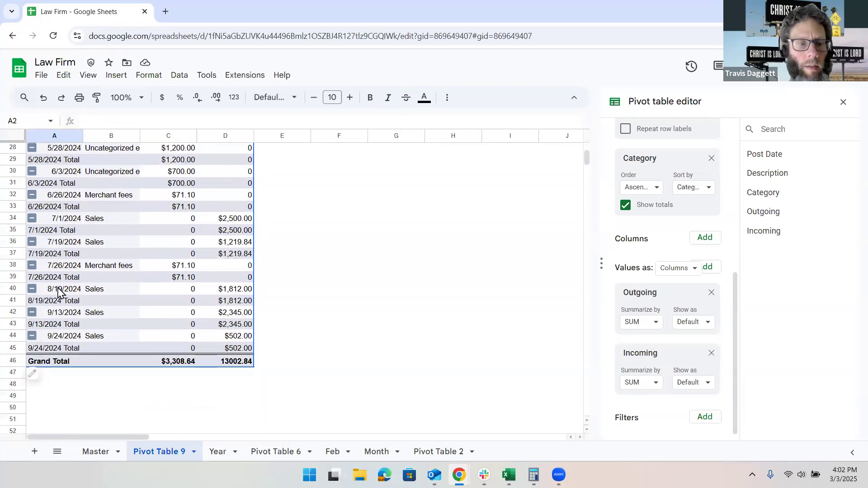
left_click(63, 349, "shift")
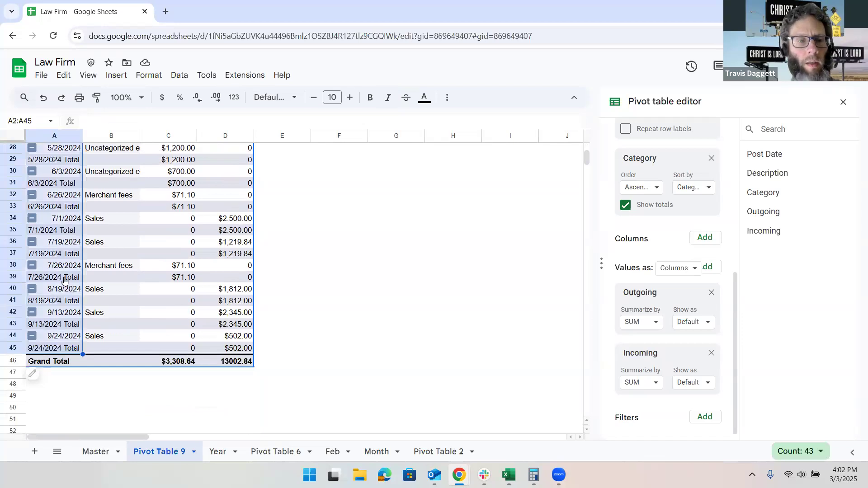
right_click(63, 281)
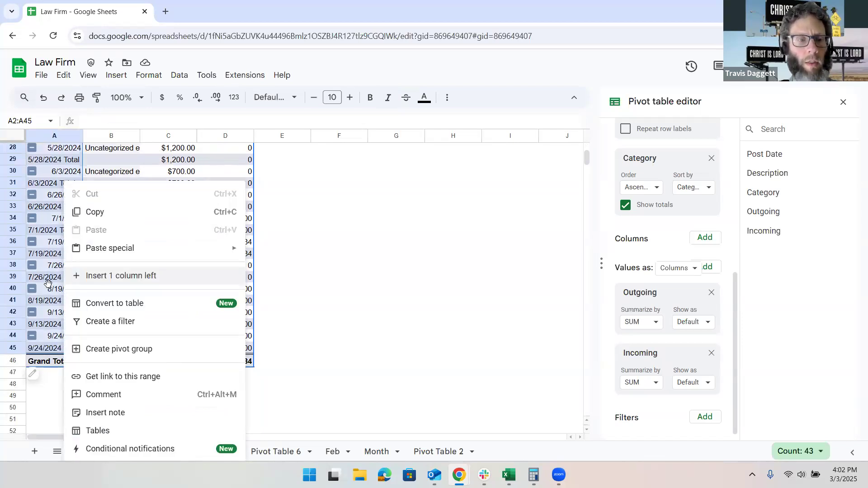
left_click(48, 289)
Open the pivot date group options for the Post Date value in A4
scroll(50, 290, "up", 7)
scroll(68, 294, "right", 6)
scroll(102, 291, "left", 6)
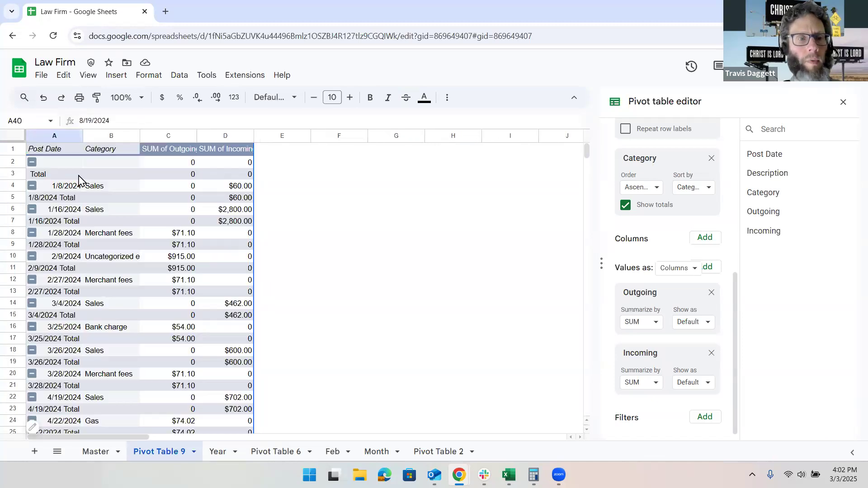
left_click(59, 186)
right_click(60, 189)
mouse_move(60, 189)
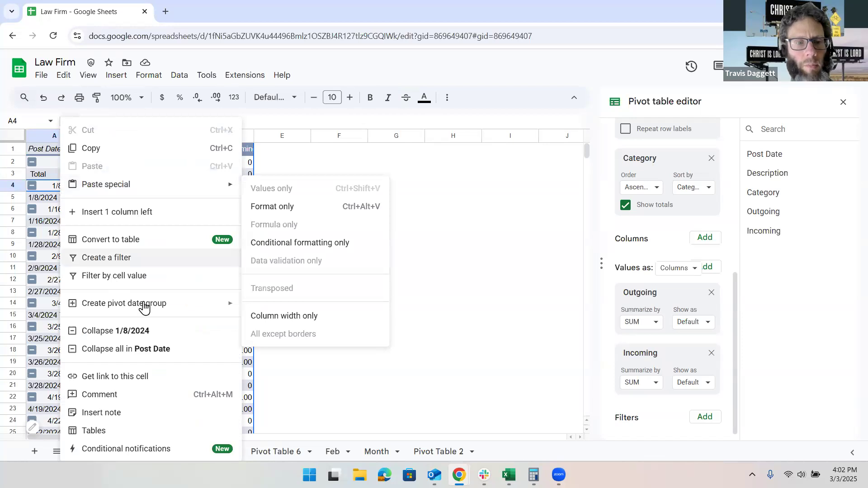
mouse_move(213, 314)
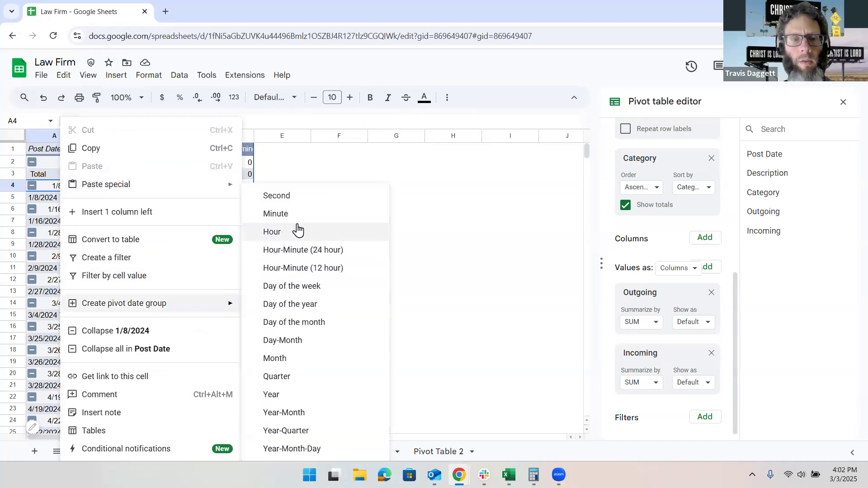